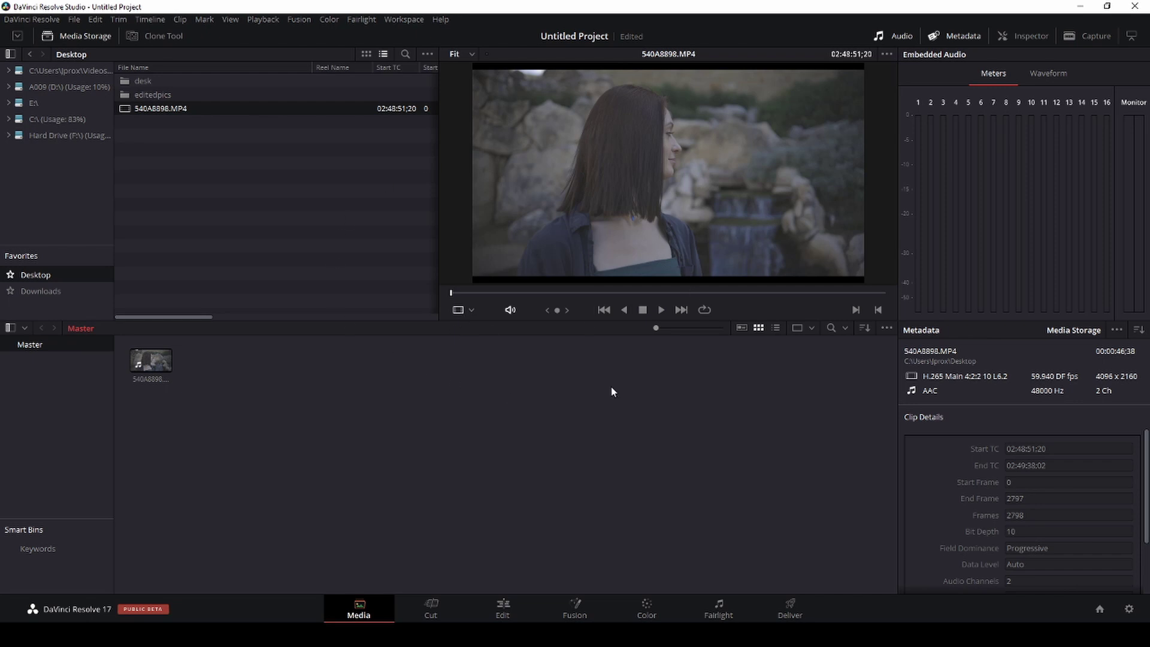
left_click(146, 362)
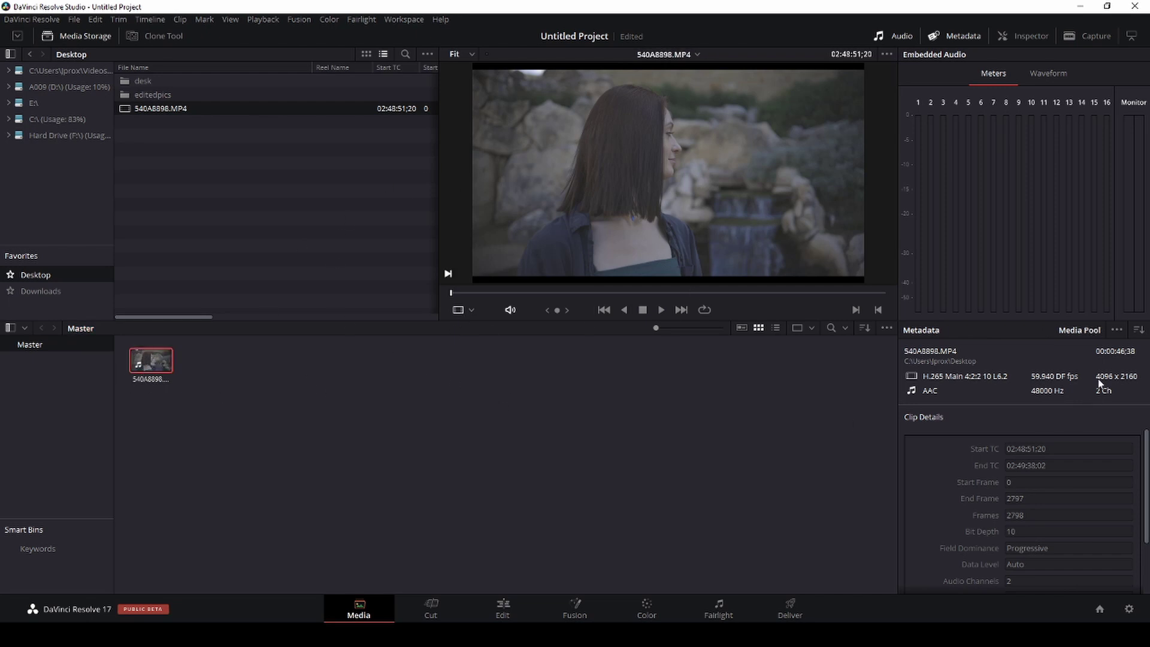
left_click(602, 292)
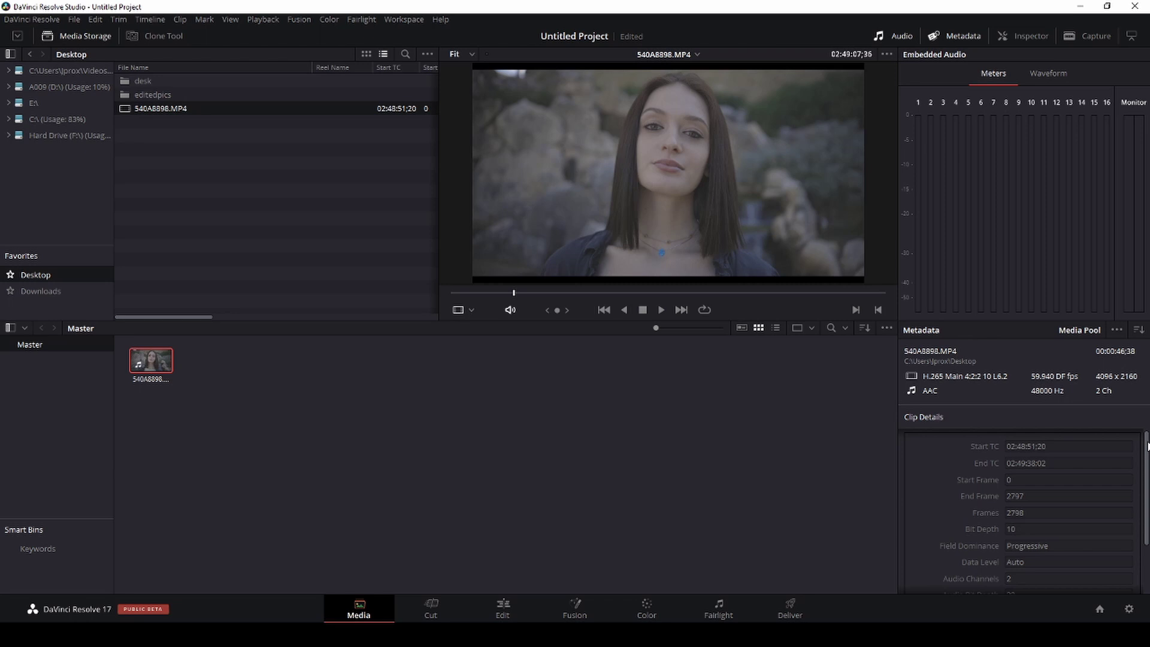
left_click_drag(609, 293, 462, 289)
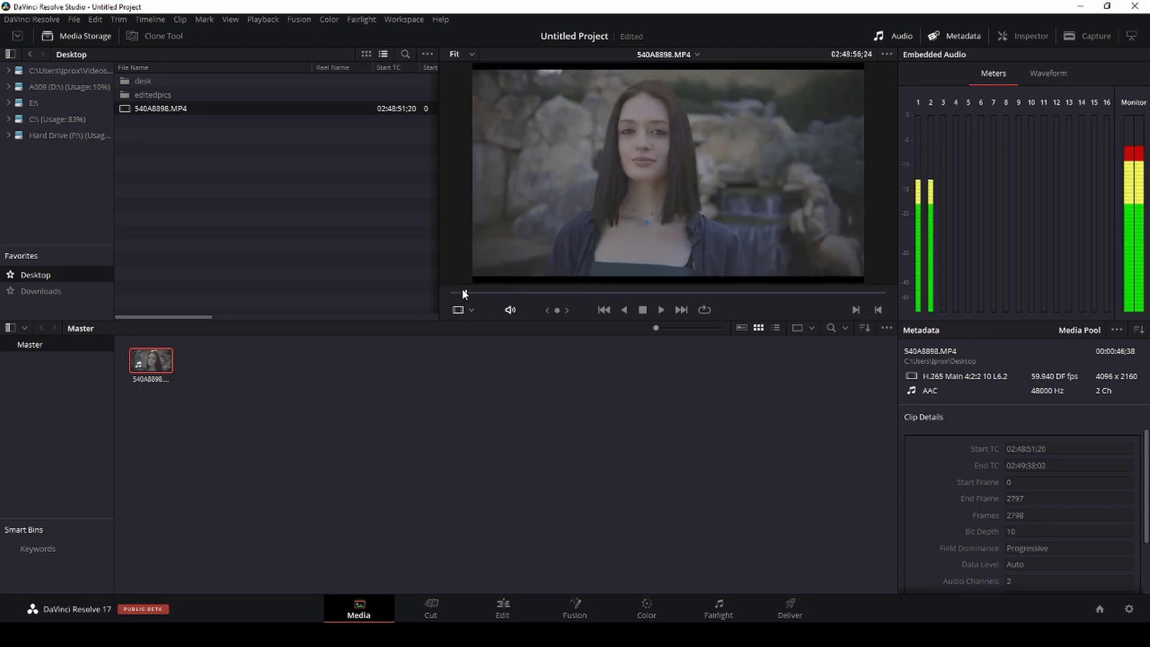
left_click(603, 309)
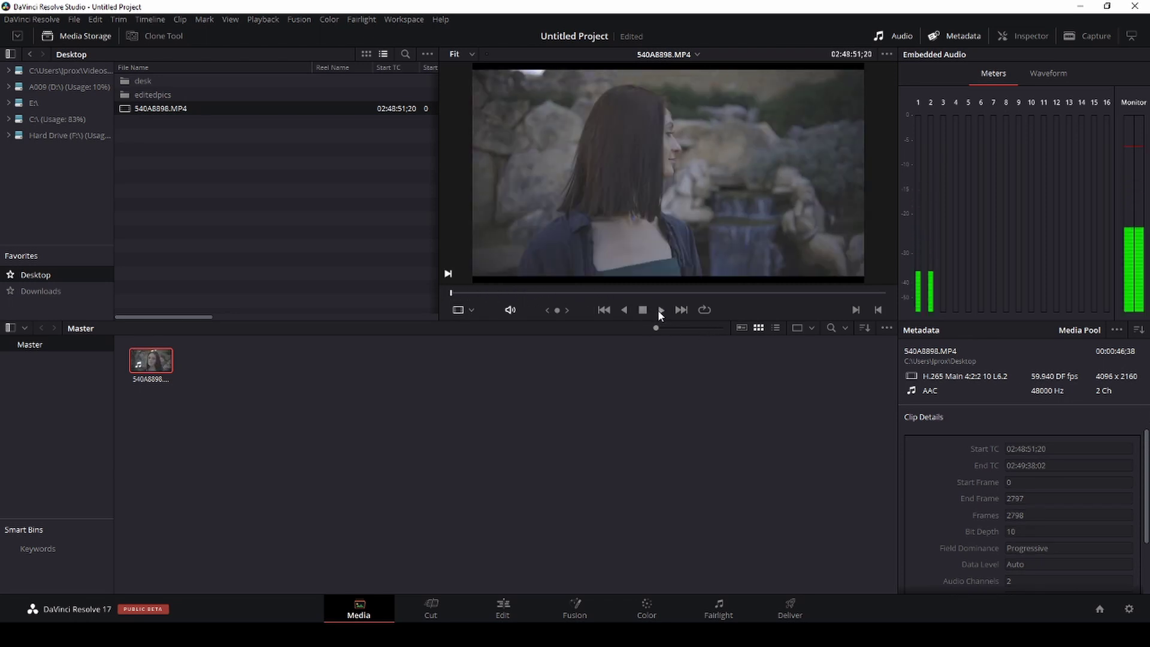
left_click(660, 310)
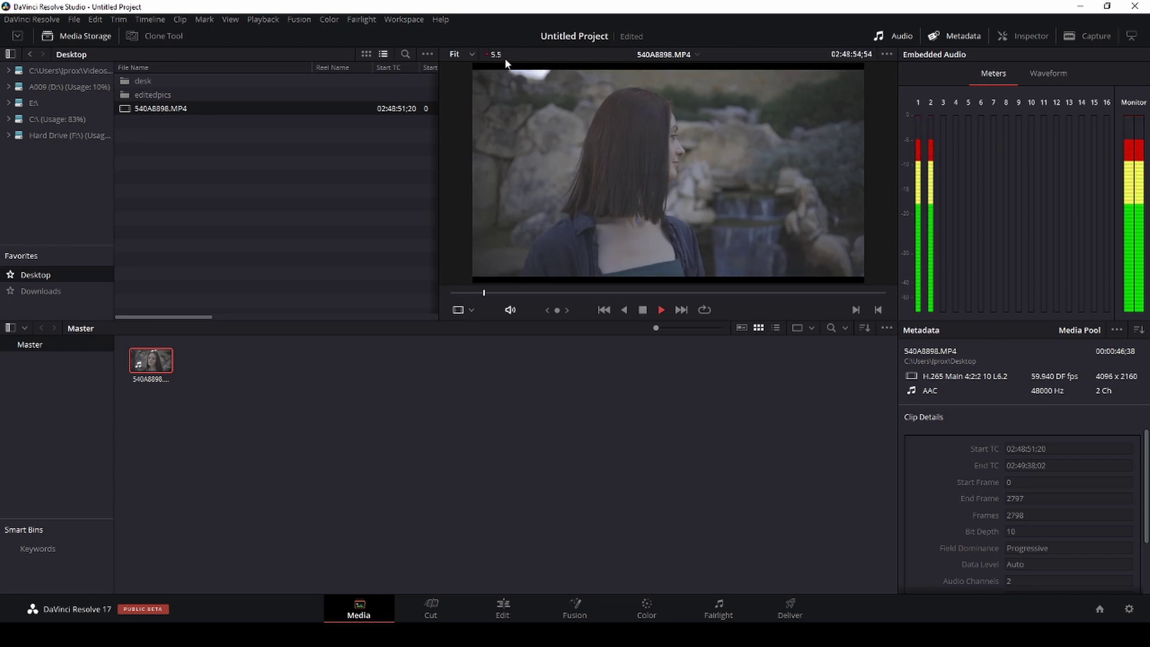
left_click(642, 310)
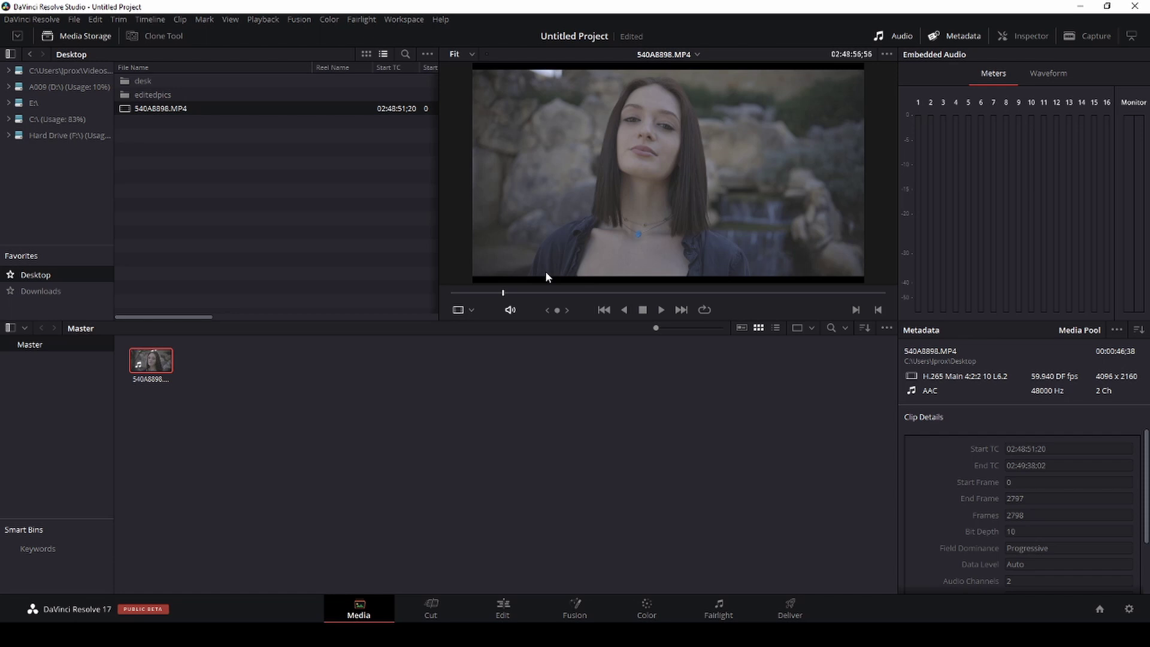
Step: In Master Settings, set proxy media resolution to One-Eighth and format to DNxHR LB
left_click(1129, 609)
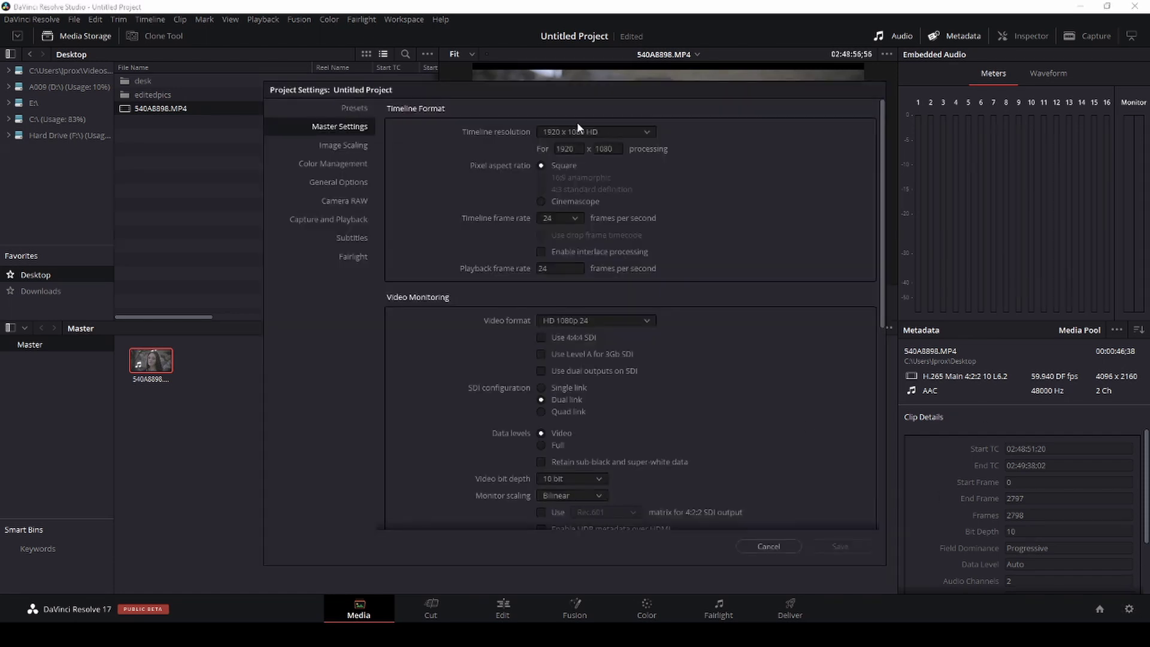
scroll(630, 327, "down", 9)
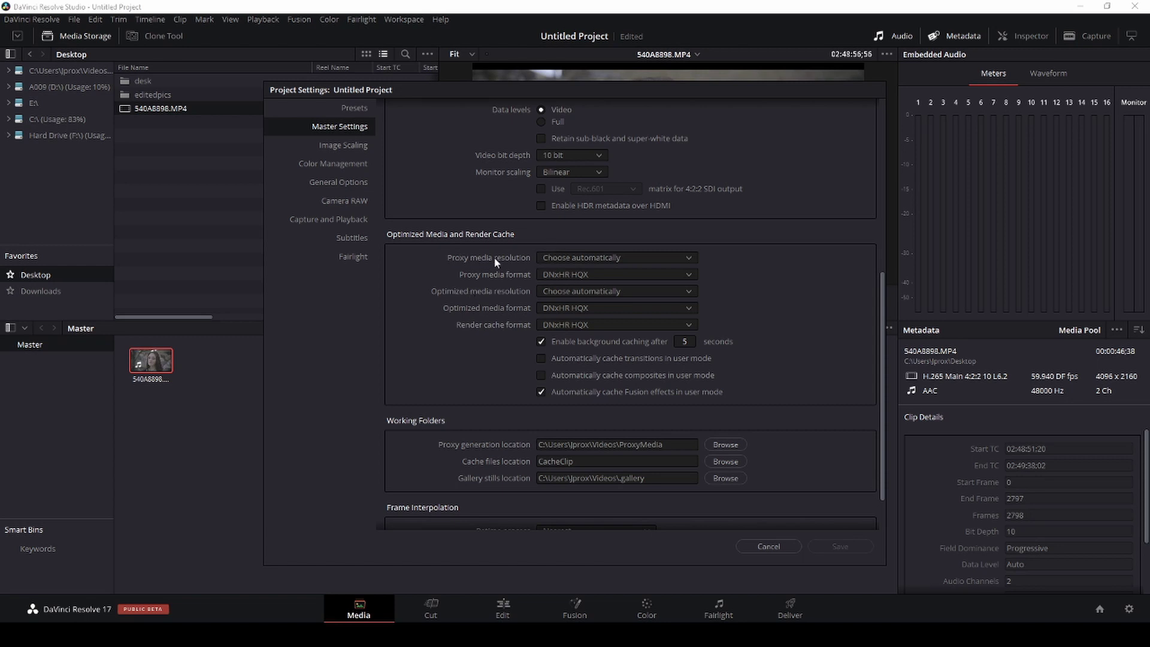
left_click(616, 264)
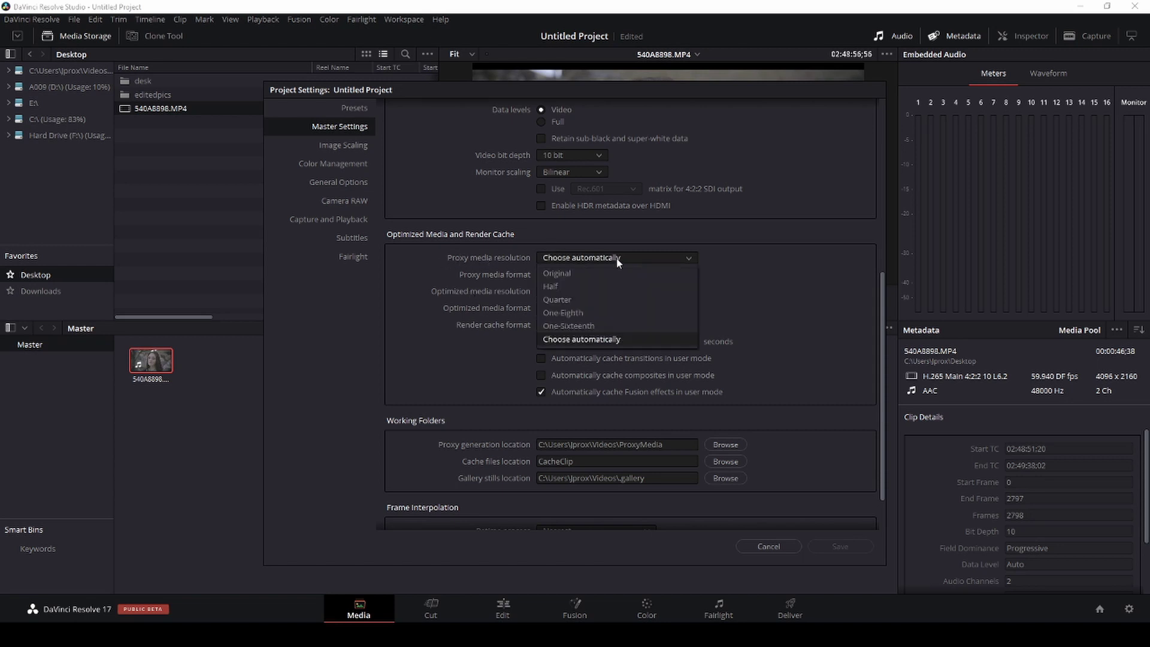
left_click(599, 310)
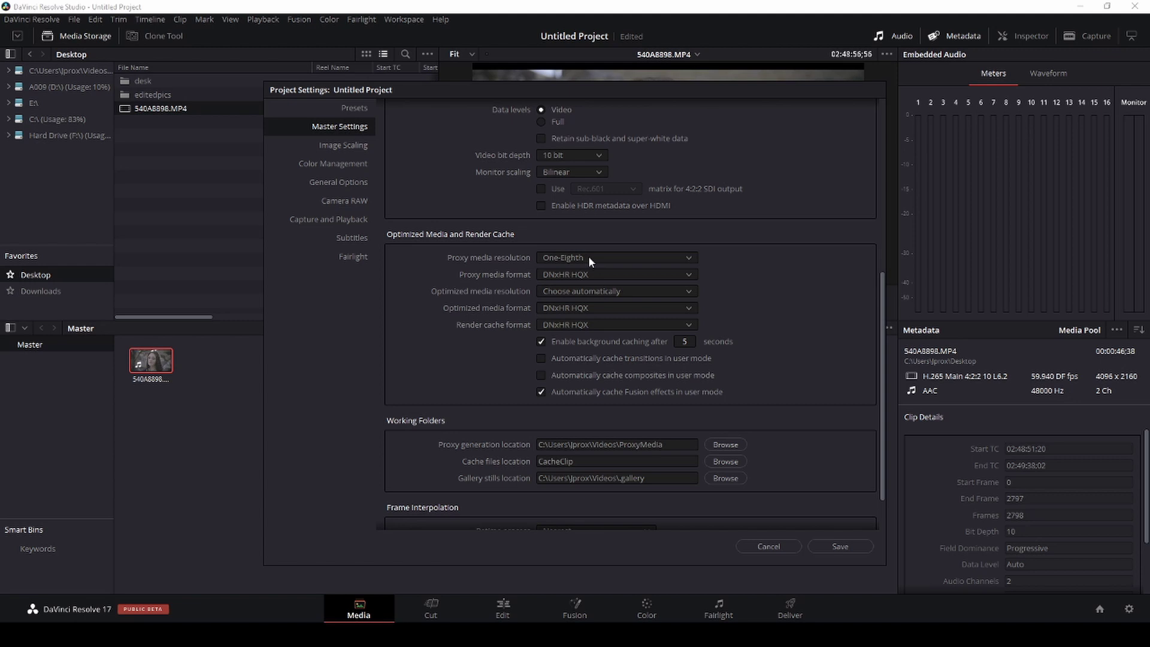
left_click(584, 273)
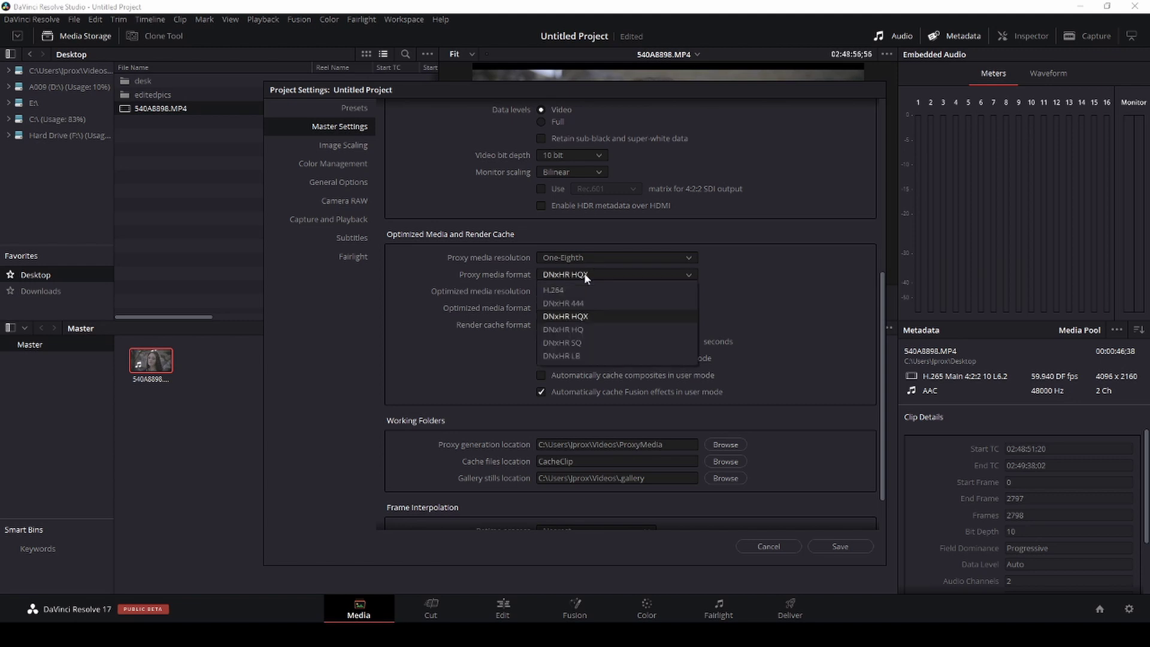
left_click(579, 358)
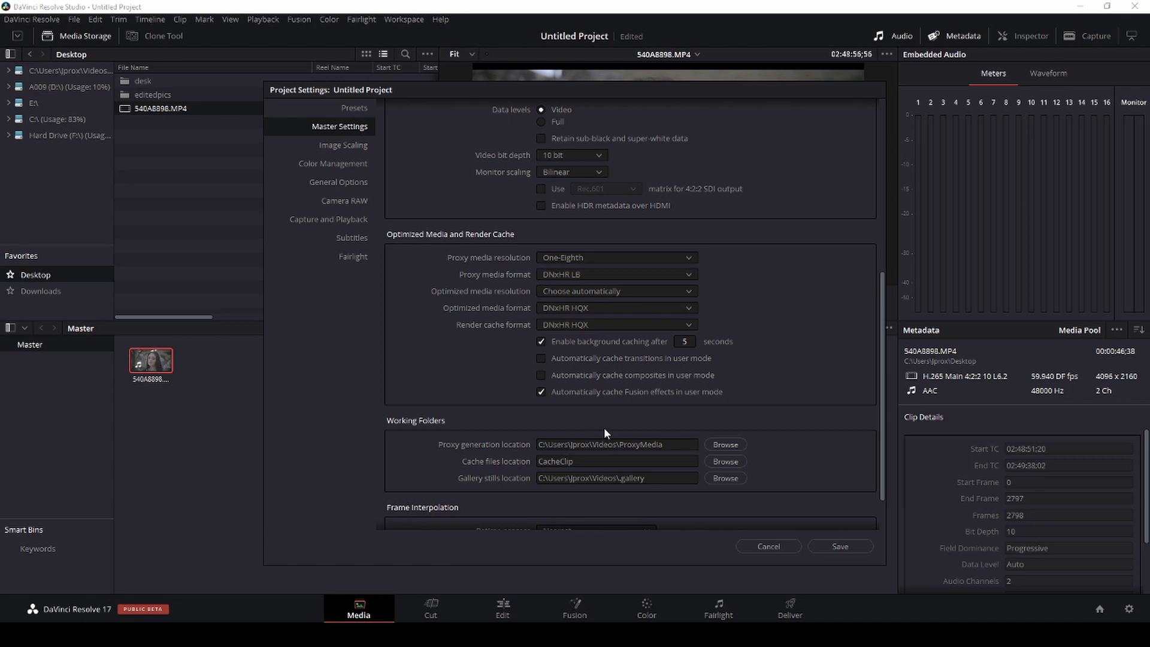
Step: Browse toward a Jprox proxy folder, cancel to keep the existing ProxyMedia path, and save the settings
left_click(725, 444)
double_click(401, 180)
left_click(400, 182)
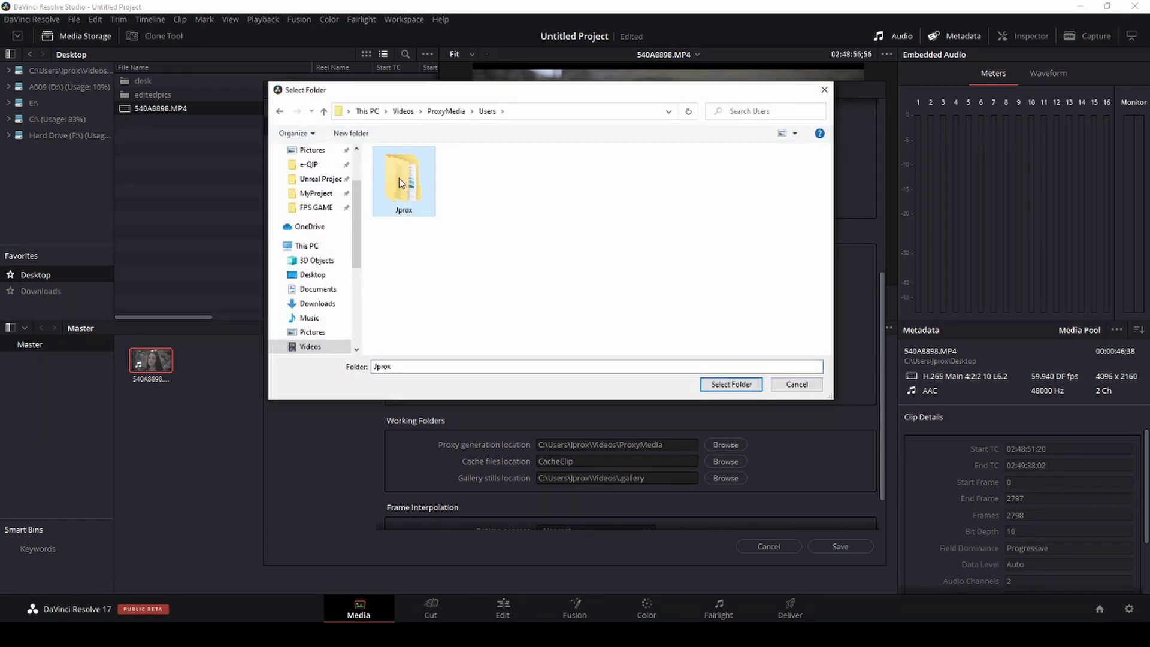
double_click(400, 182)
double_click(398, 179)
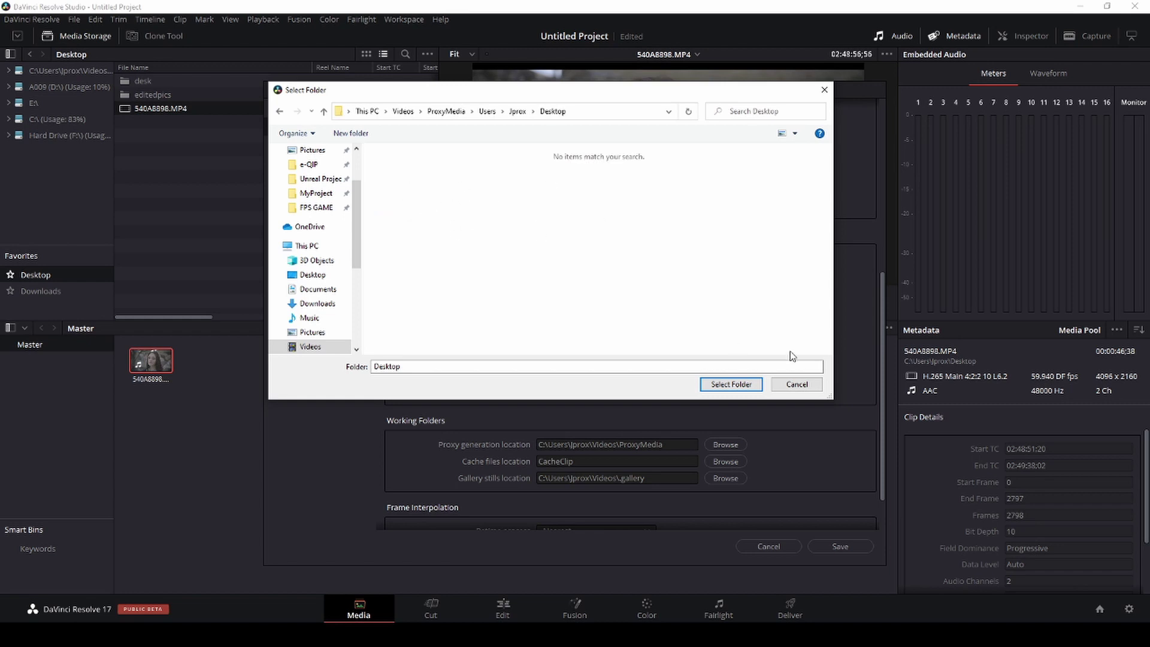
left_click(796, 383)
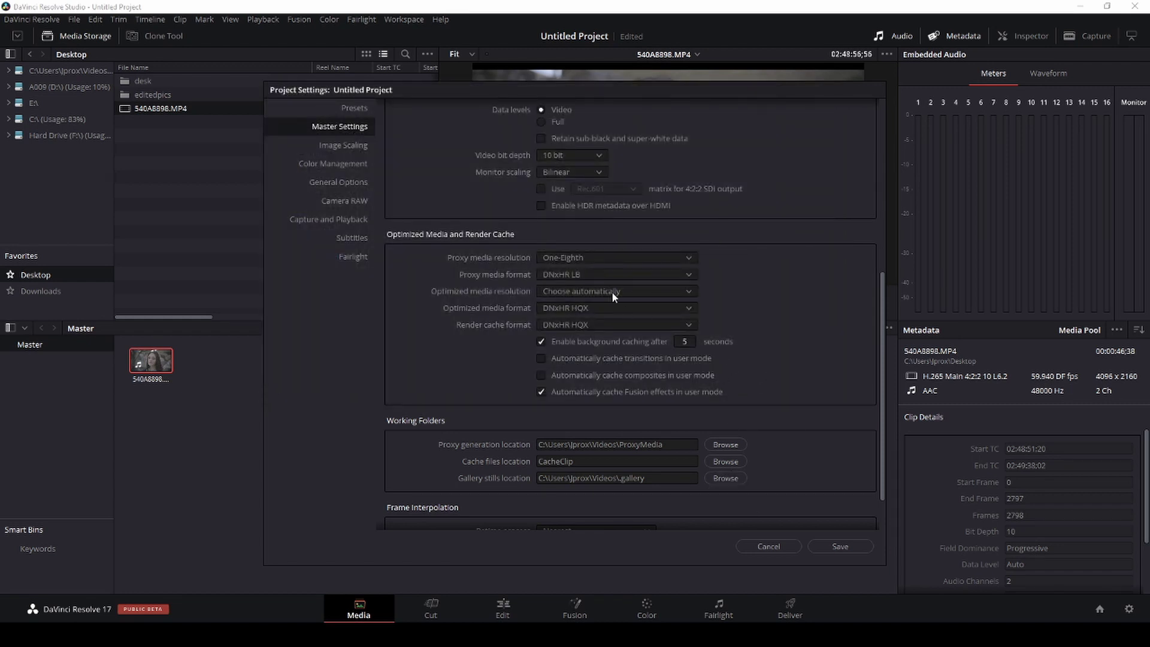
scroll(877, 336, "up", 4)
left_click(827, 542)
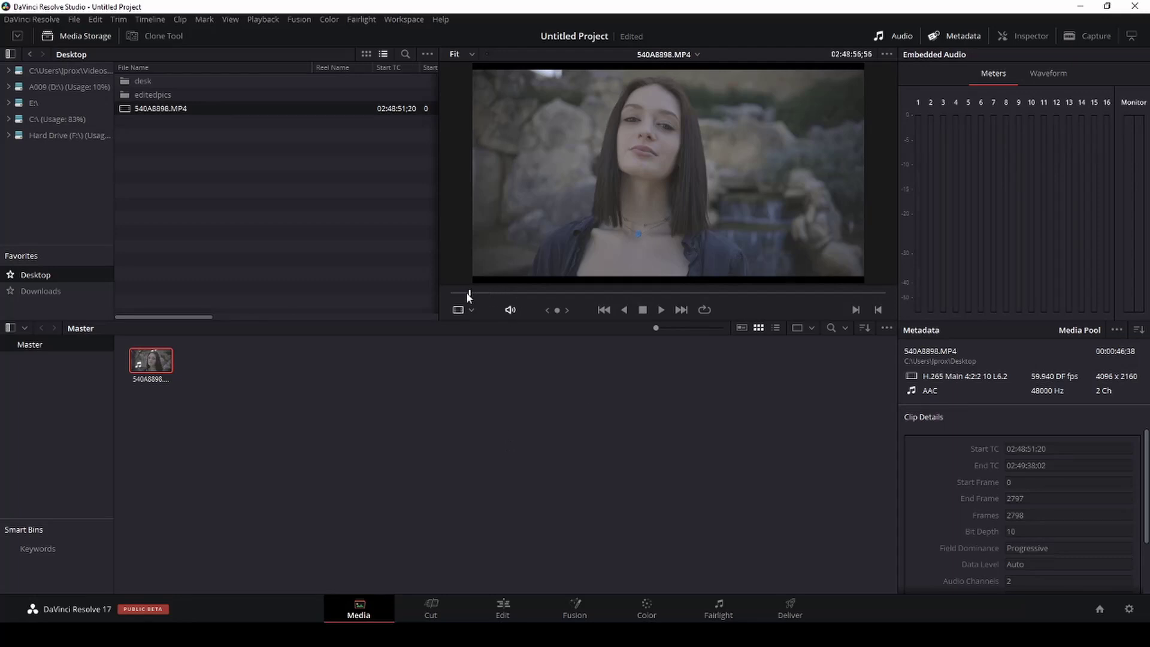
Step: Generate proxy media for the 540A8898.MP4 clip from its Media Pool context menu
left_click_drag(466, 293, 444, 293)
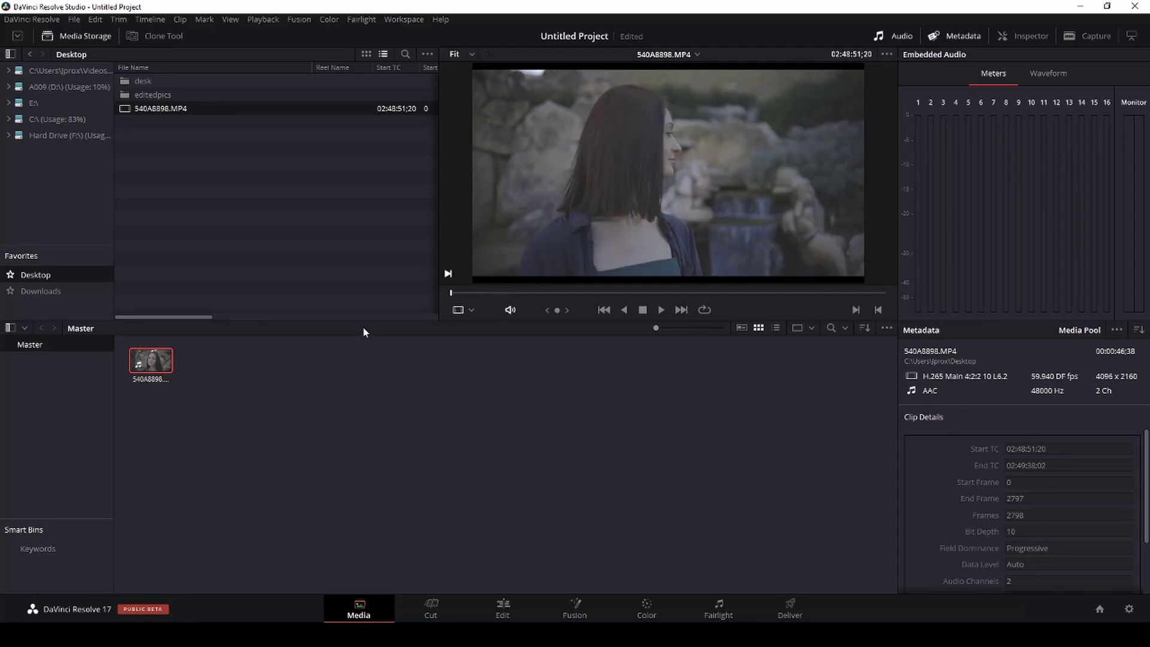
right_click(160, 359)
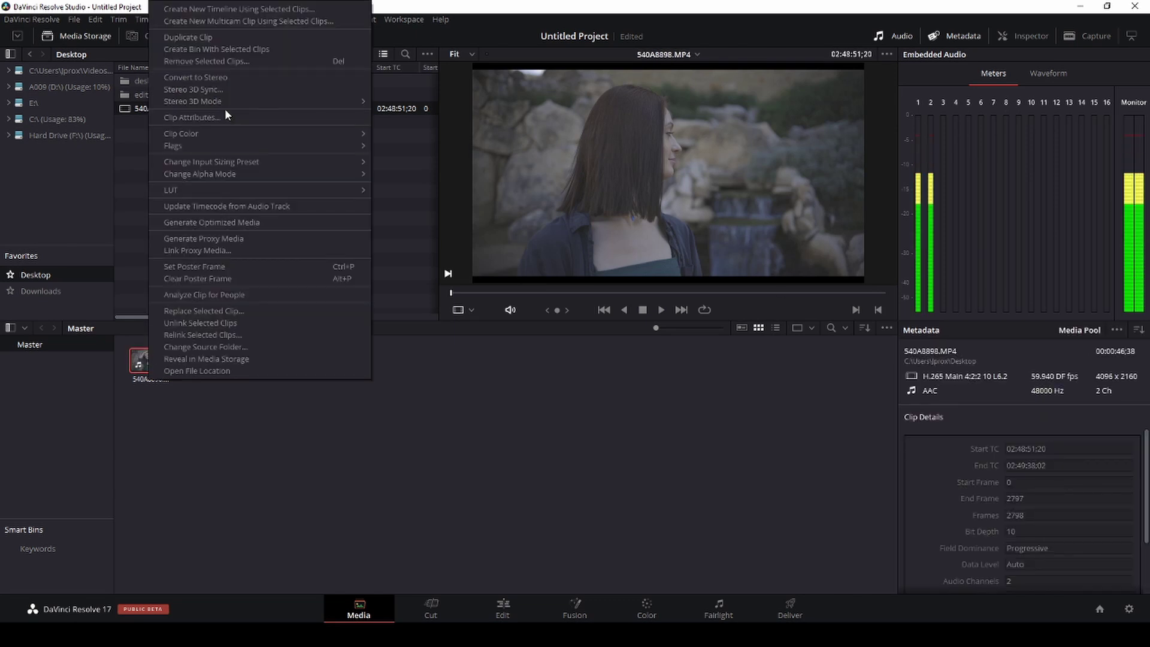
left_click(223, 239)
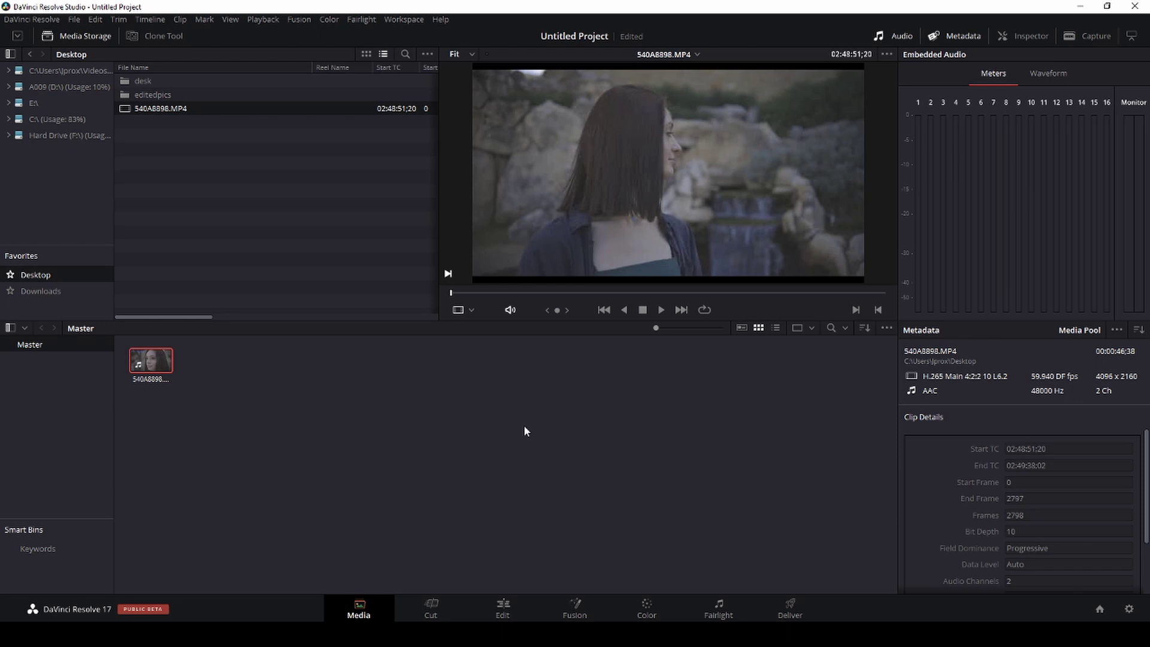
Step: On the Edit page, drop 540A8898.MP4 onto a new Timeline 1 and play it from the start
left_click(513, 610)
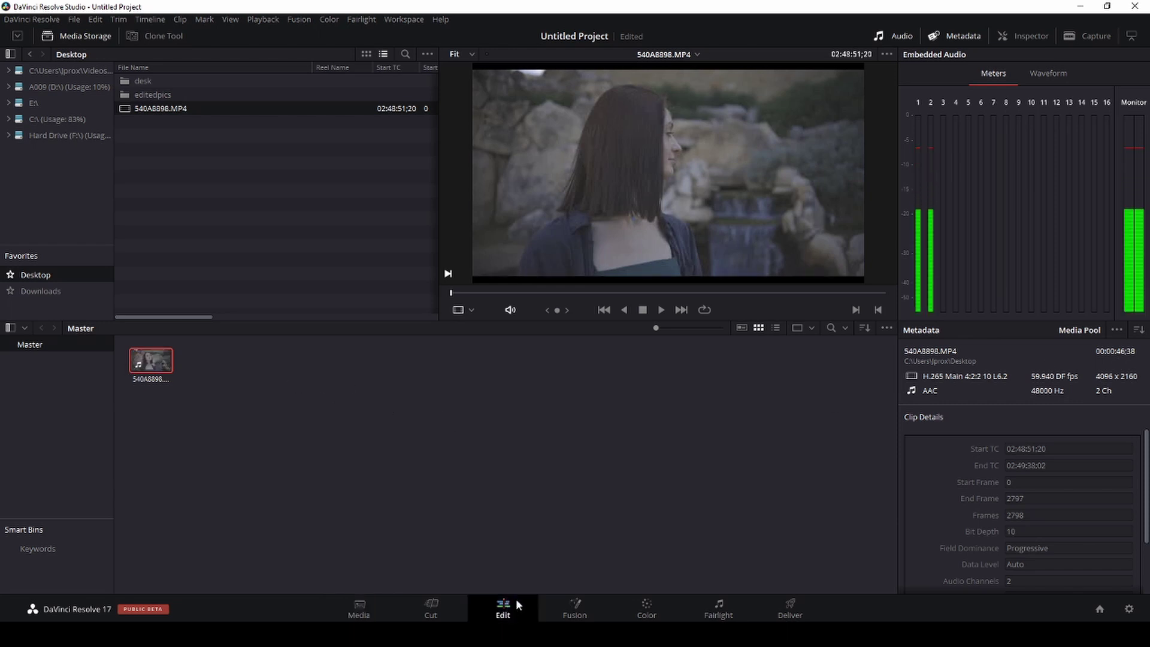
left_click_drag(444, 465, 431, 455)
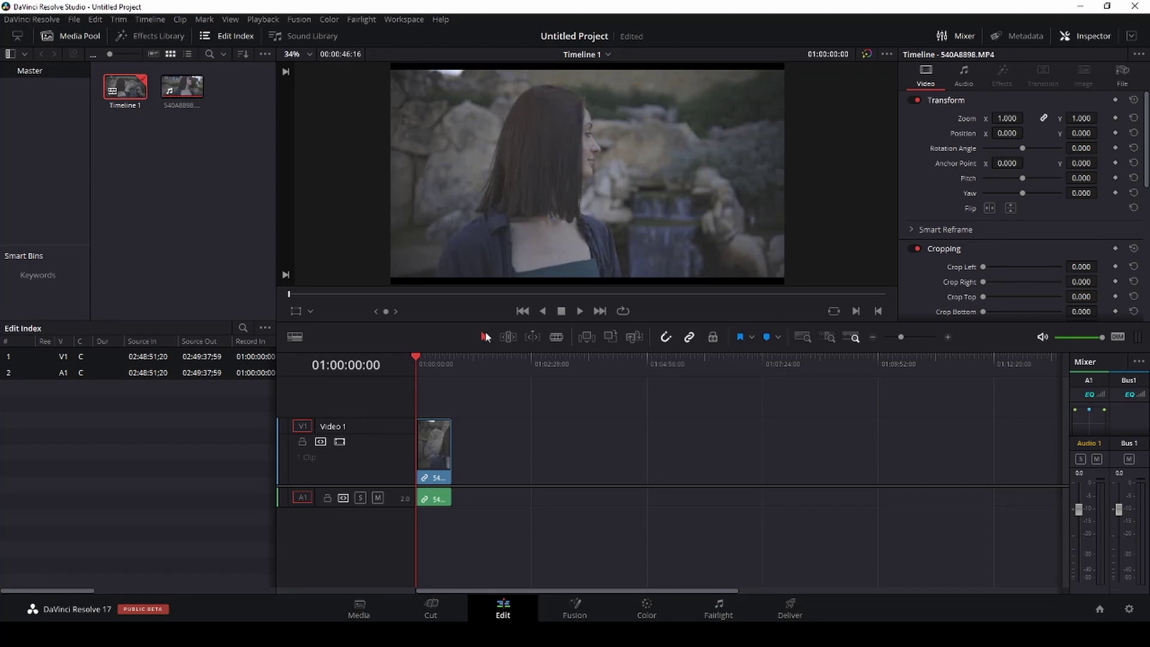
left_click(577, 313)
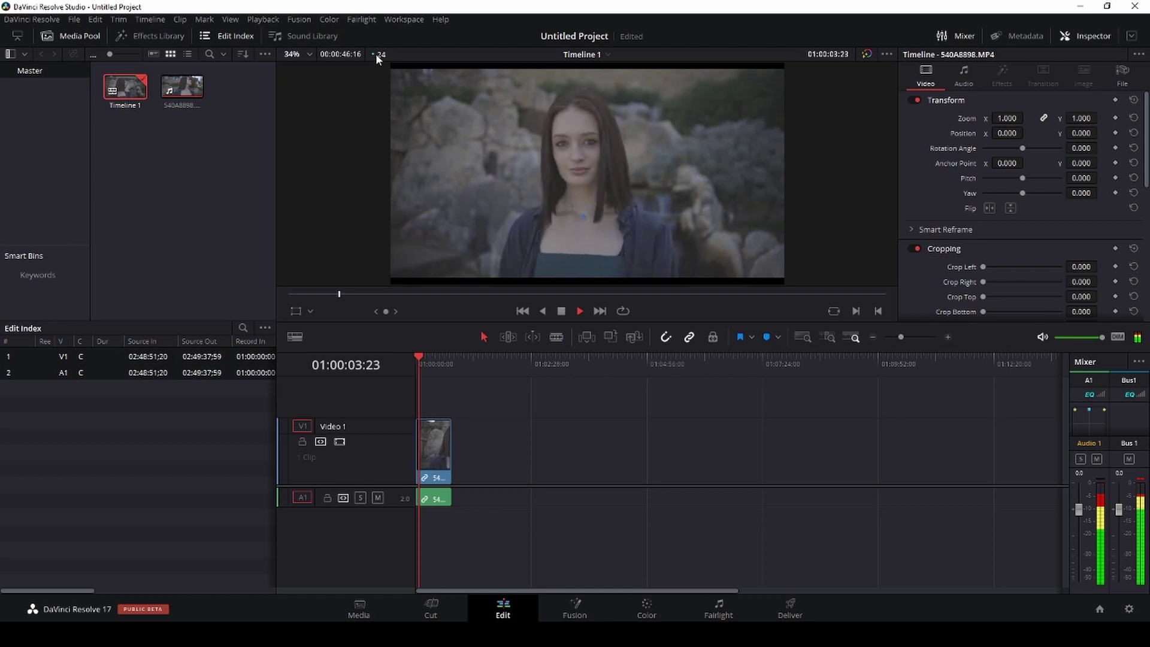
left_click(560, 312)
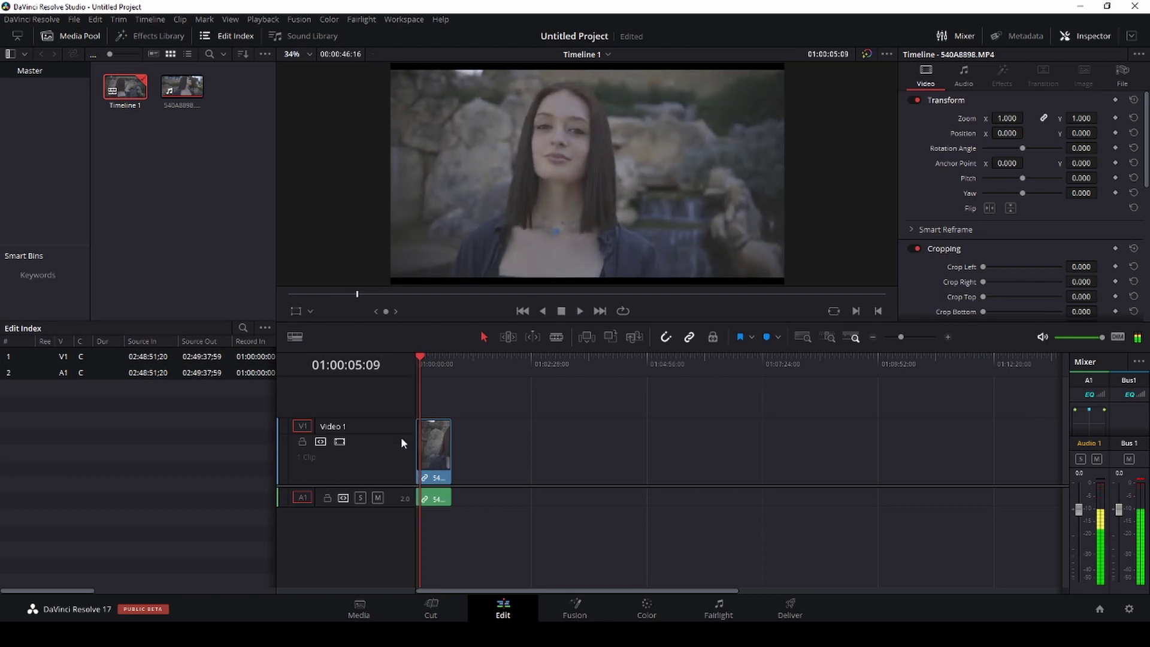
scroll(441, 445, "up", 5)
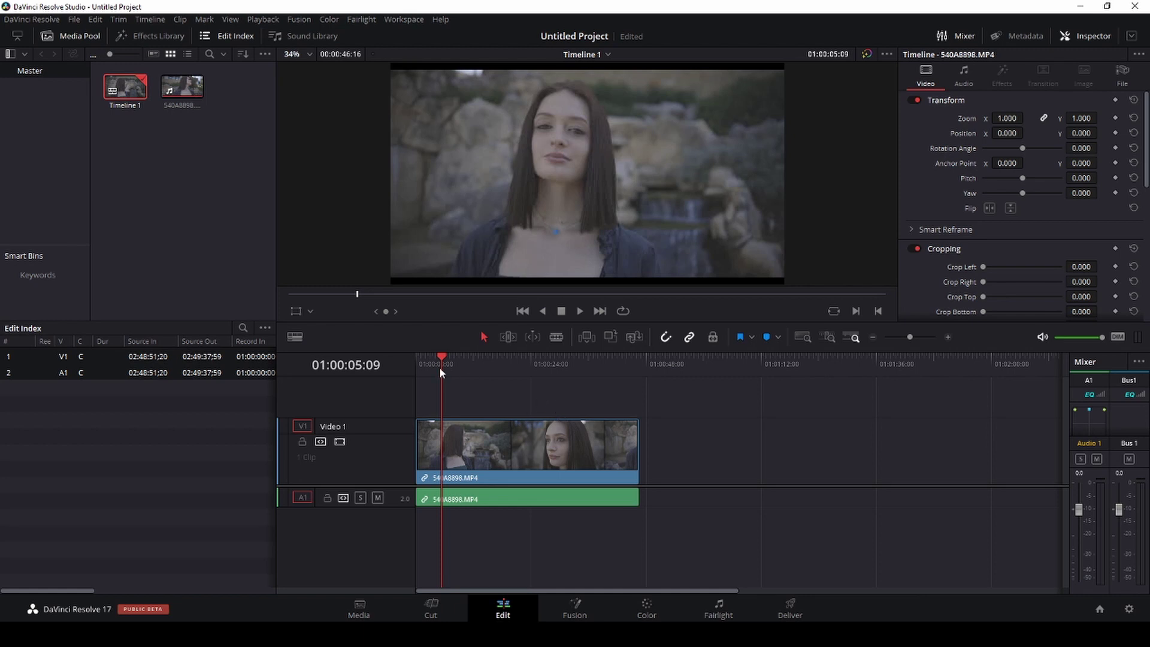
left_click_drag(439, 363, 402, 358)
left_click(579, 311)
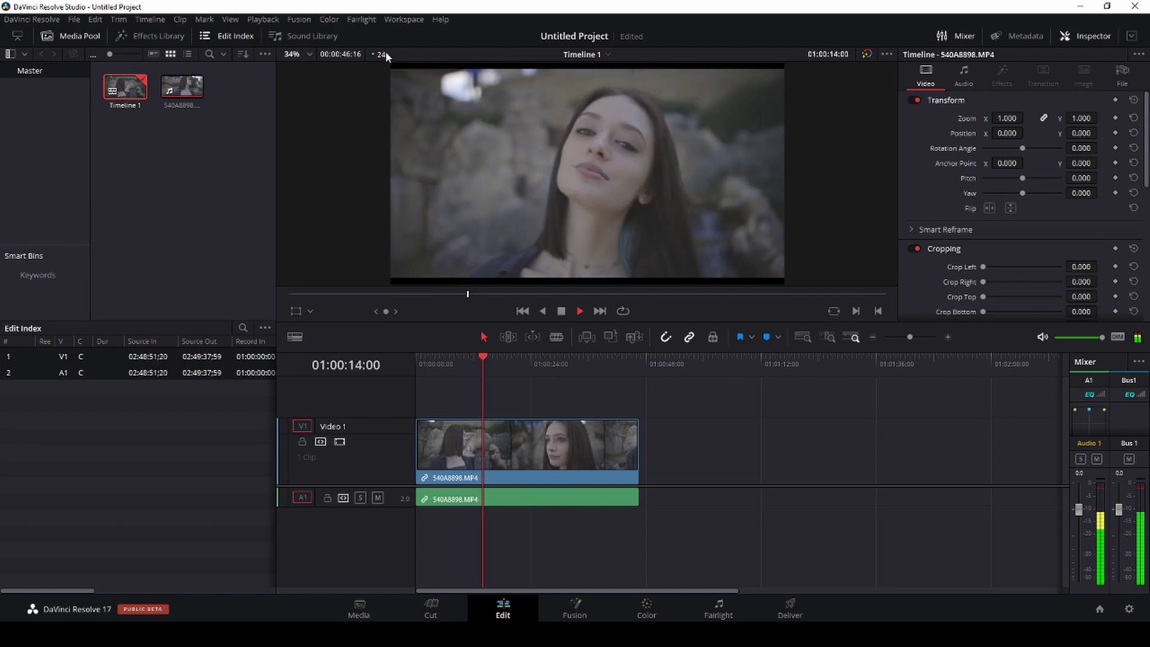
Step: Set the timeline clip's video frame rate to 24 in Clip Attributes
right_click(561, 442)
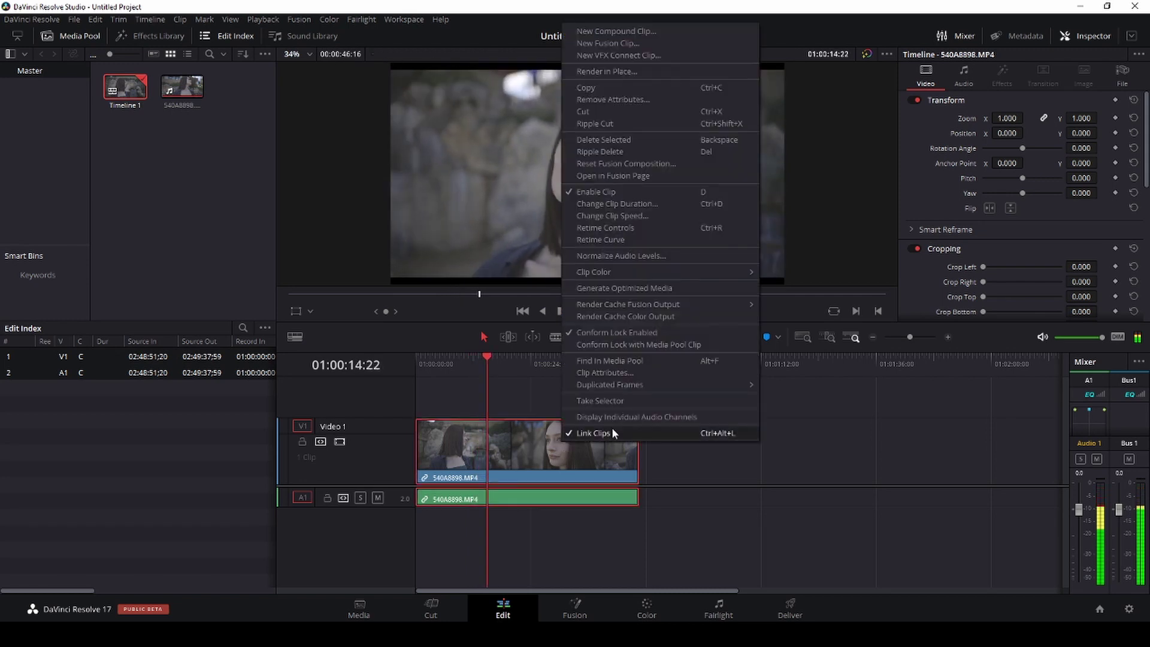
left_click(603, 373)
left_click(542, 149)
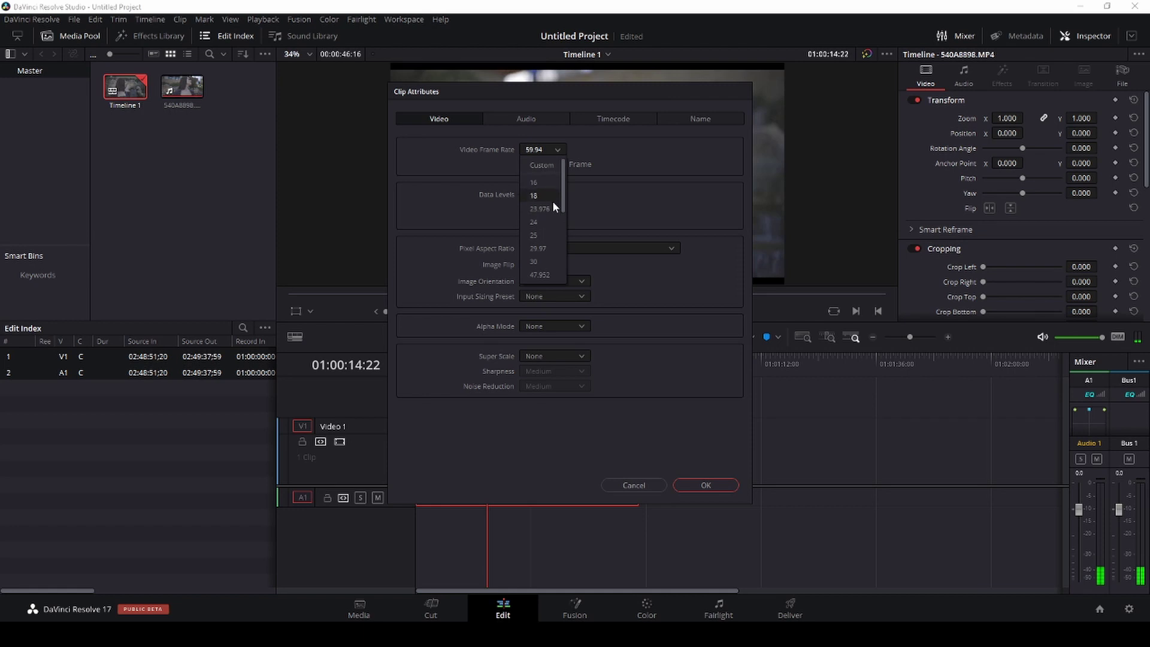
left_click(551, 203)
left_click(694, 485)
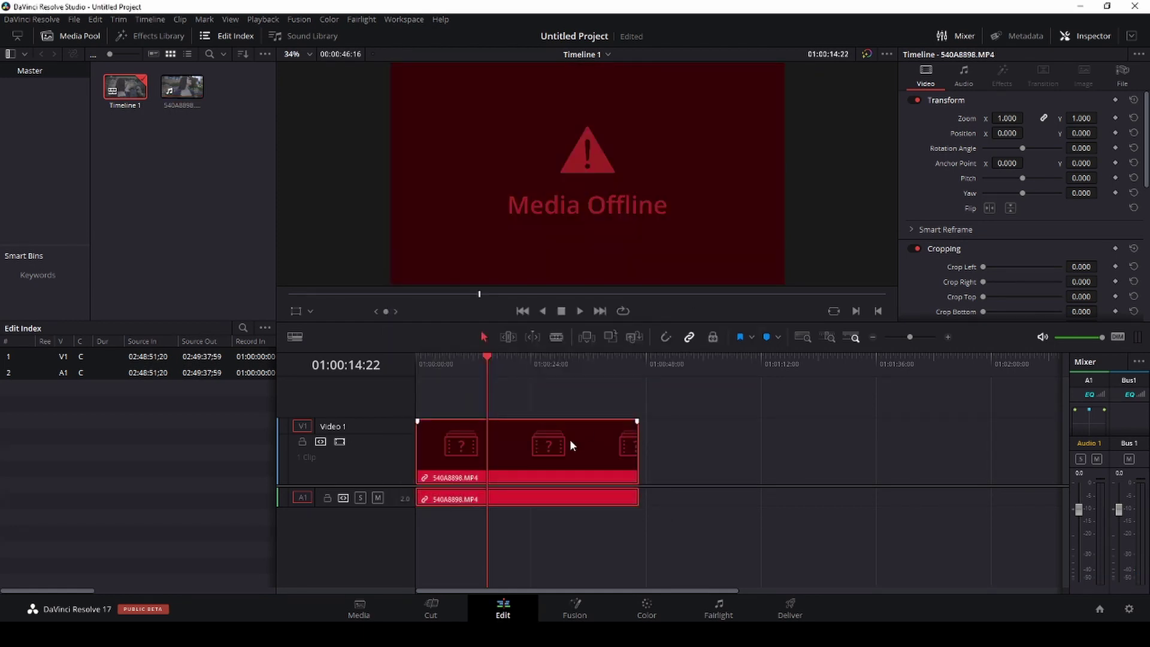
Step: Delete the offline clip, drag the retimed 540A8898.MP4 back onto the timeline, and play it
key("Delete")
left_click_drag(182, 89, 413, 488)
key("space")
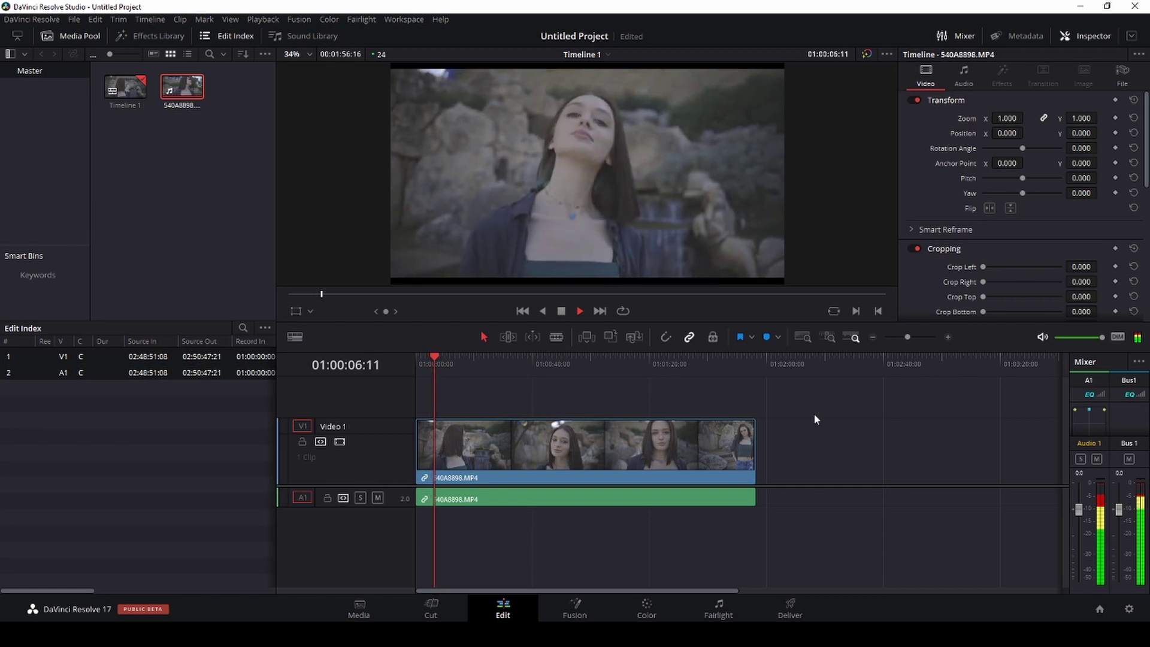
Step: Toggle Playback > Use Proxy Media If Available, then resume playback from 01:00:38:07
left_click(566, 311)
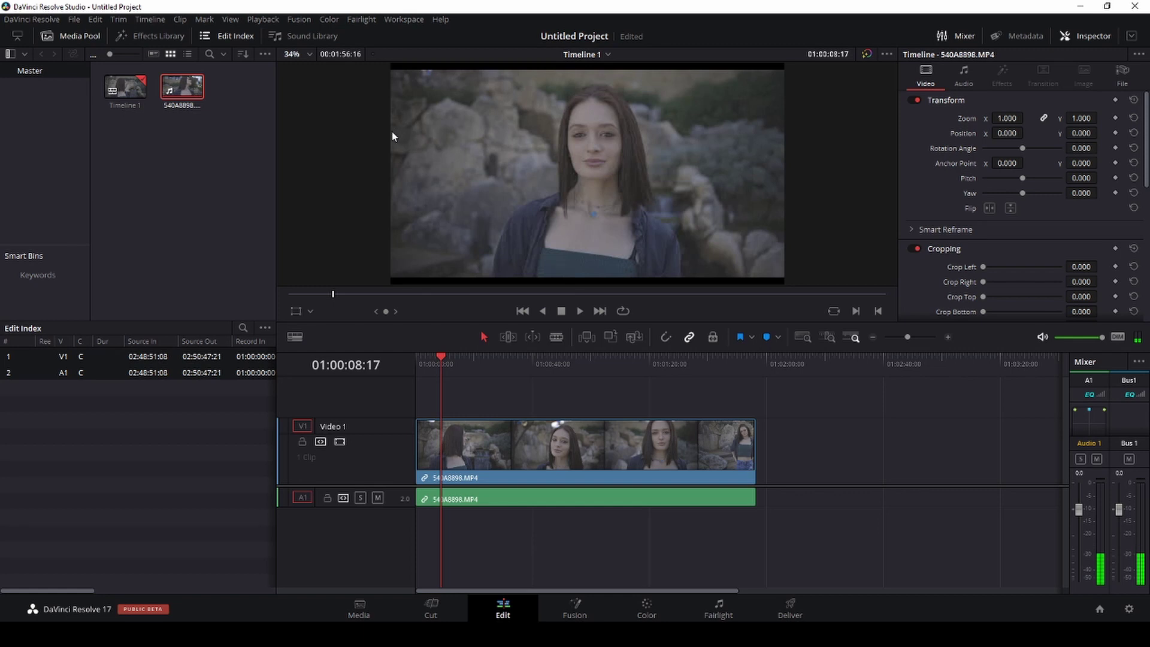
left_click(264, 19)
left_click(263, 19)
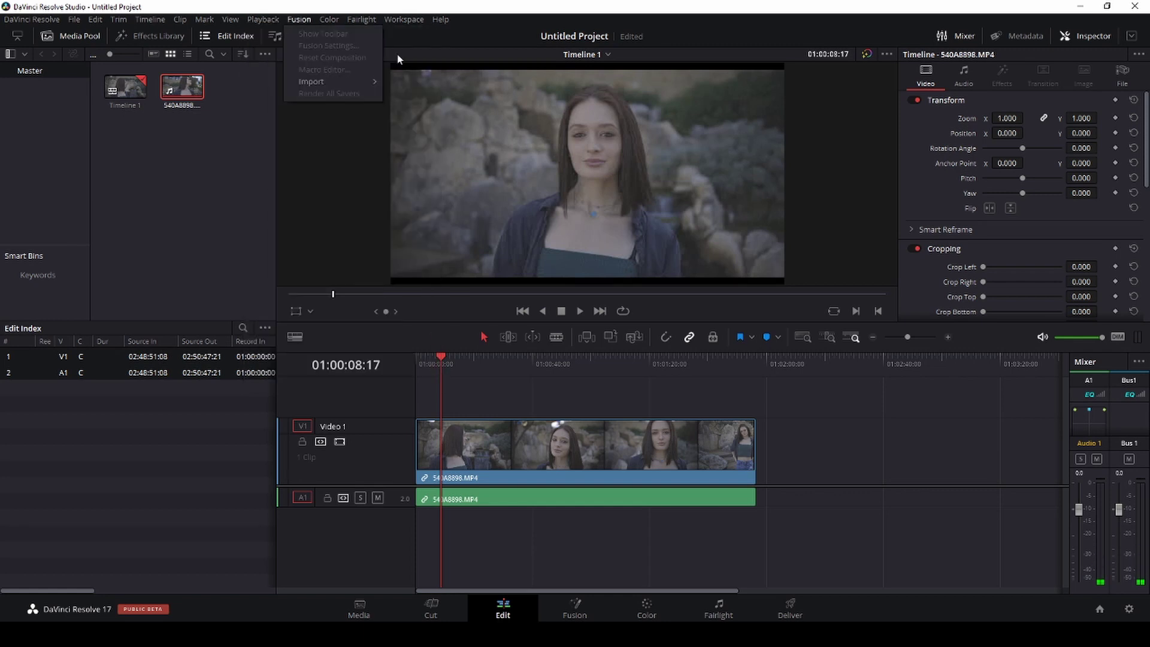
left_click(263, 20)
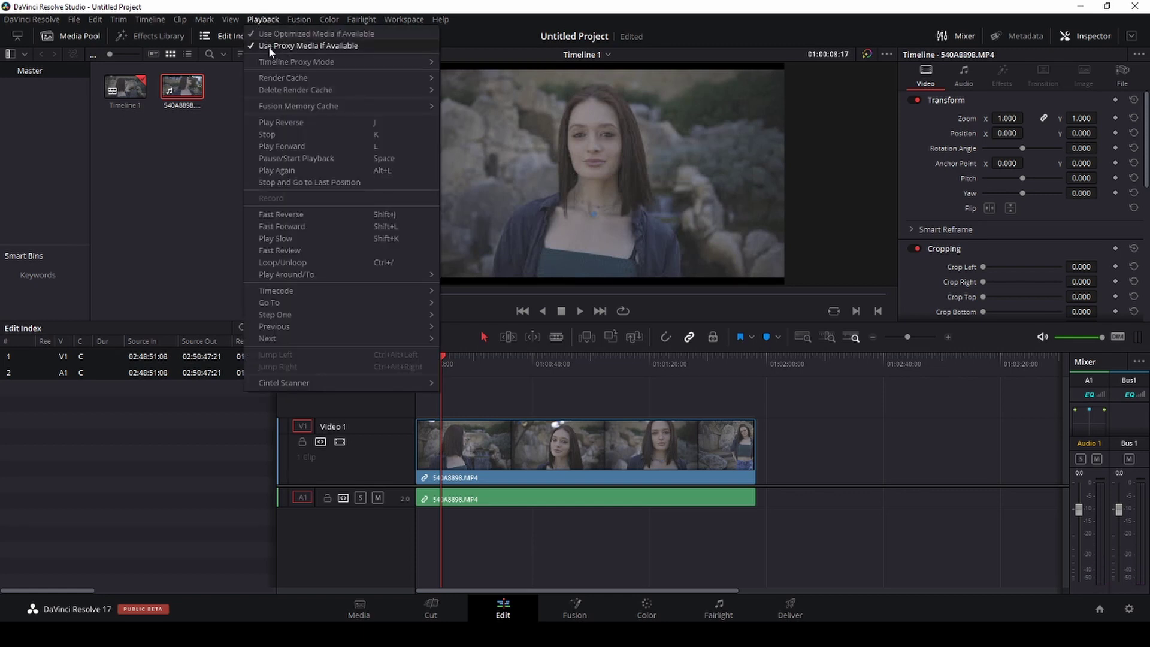
left_click(268, 46)
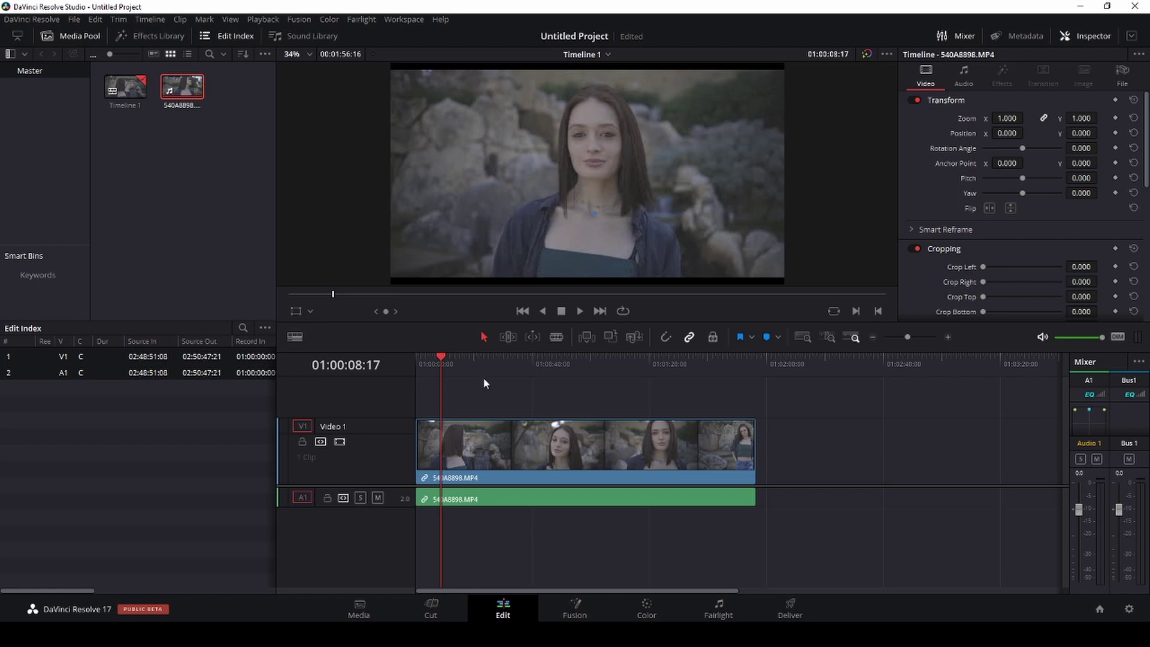
left_click(563, 310)
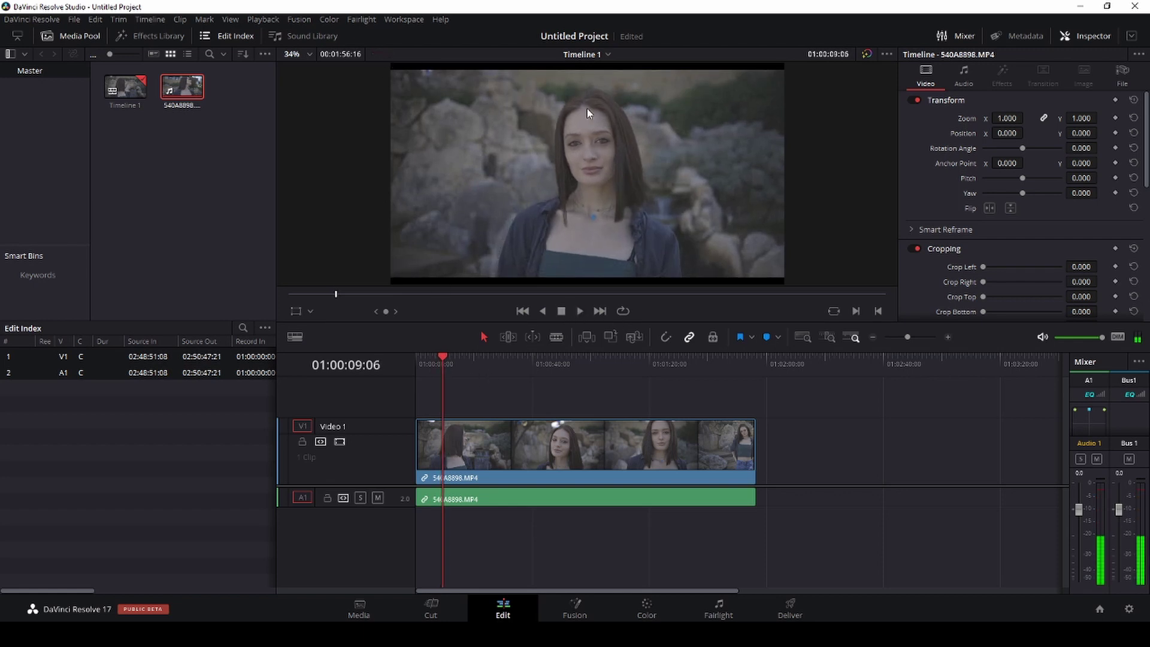
left_click(527, 370)
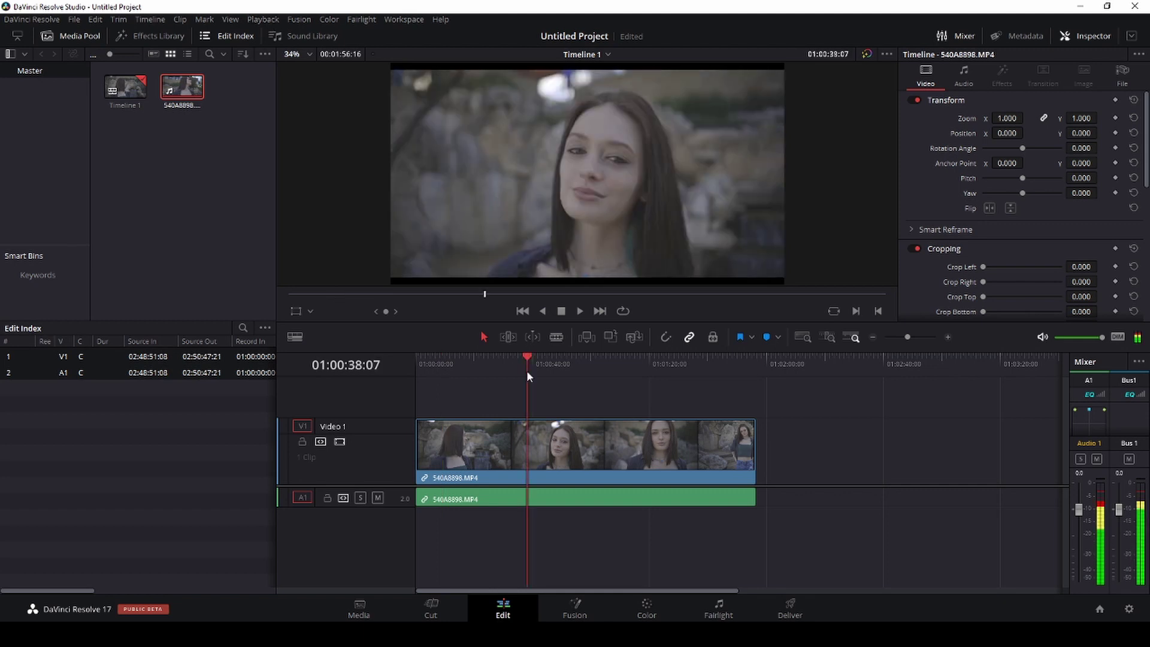